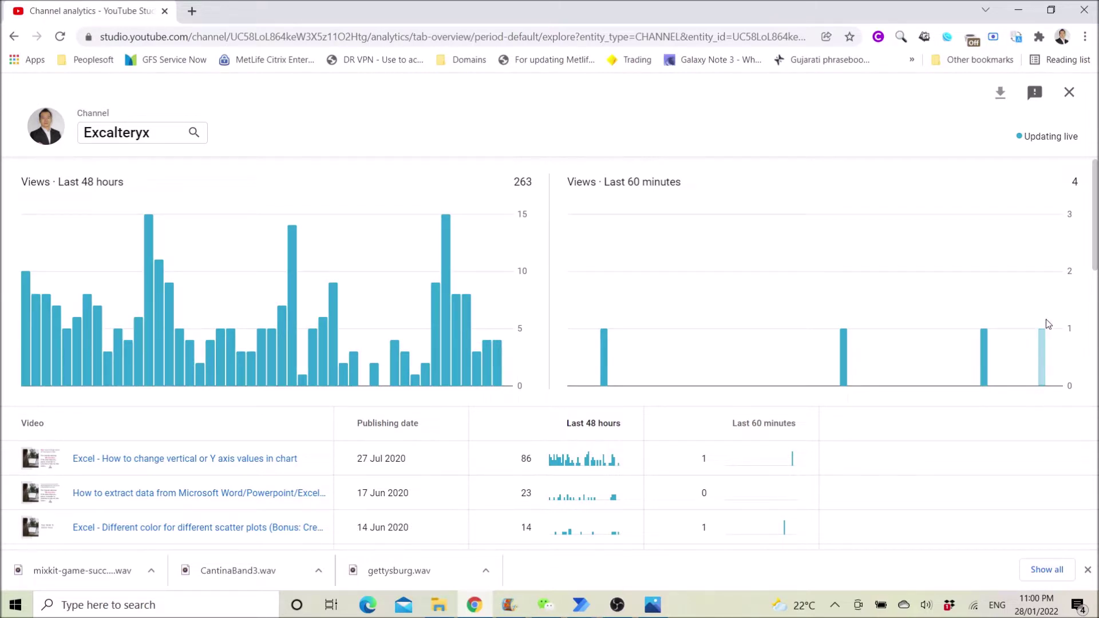
# Bring the Sound Alert flow forward and confirm its loop runs from 1 to 1000, leaving it unchanged.
pyautogui.moveTo(1047, 324)
pyautogui.moveTo(1056, 389)
pyautogui.moveTo(588, 610)
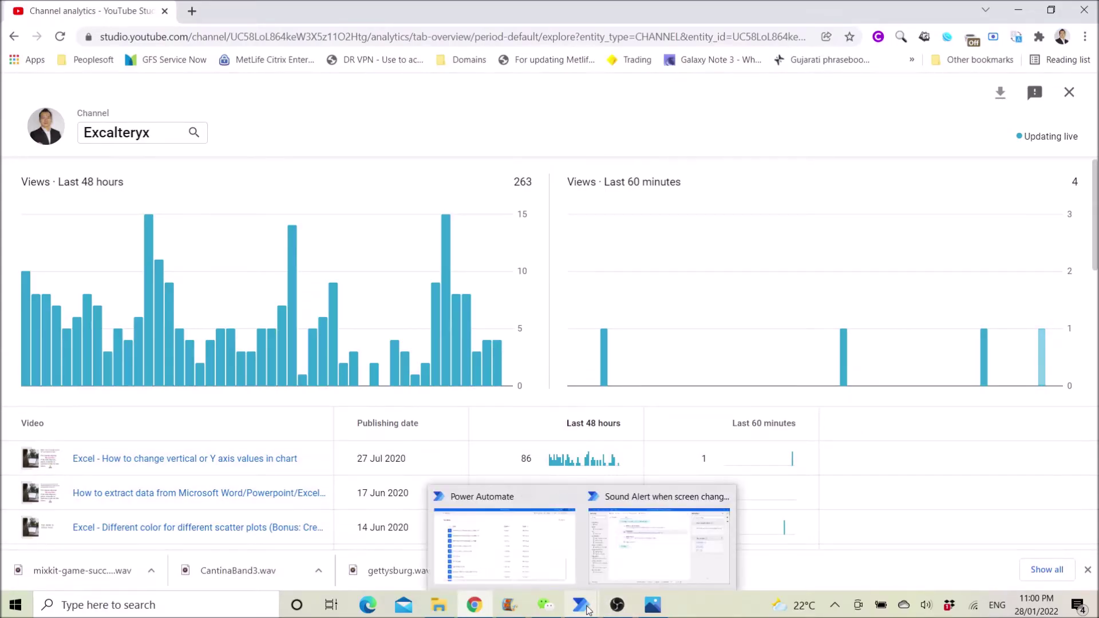
pyautogui.click(641, 554)
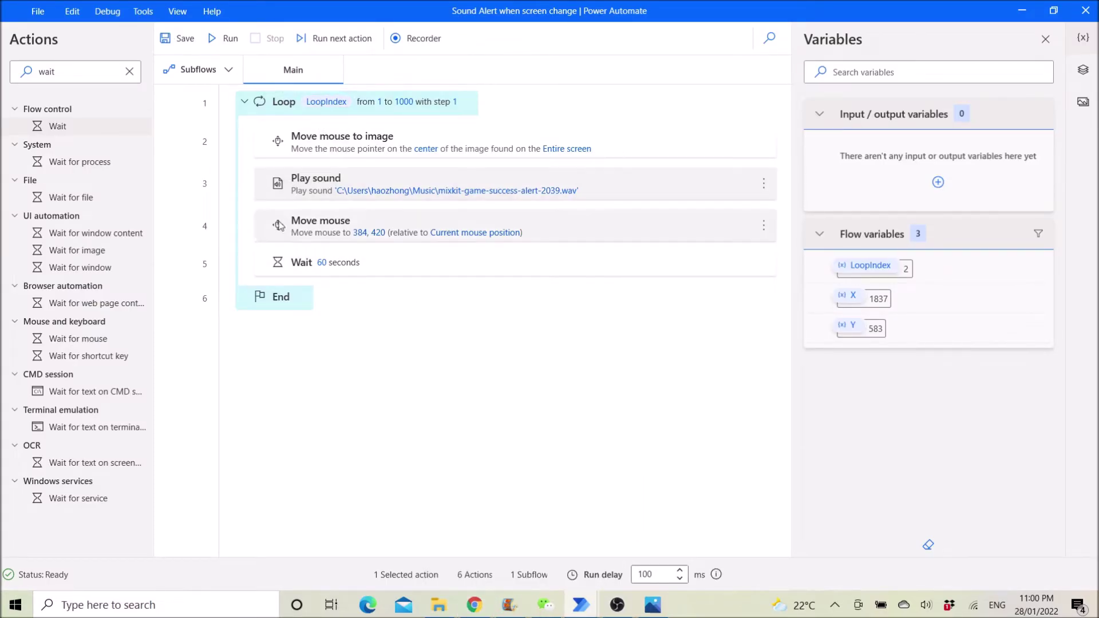
pyautogui.doubleClick(349, 111)
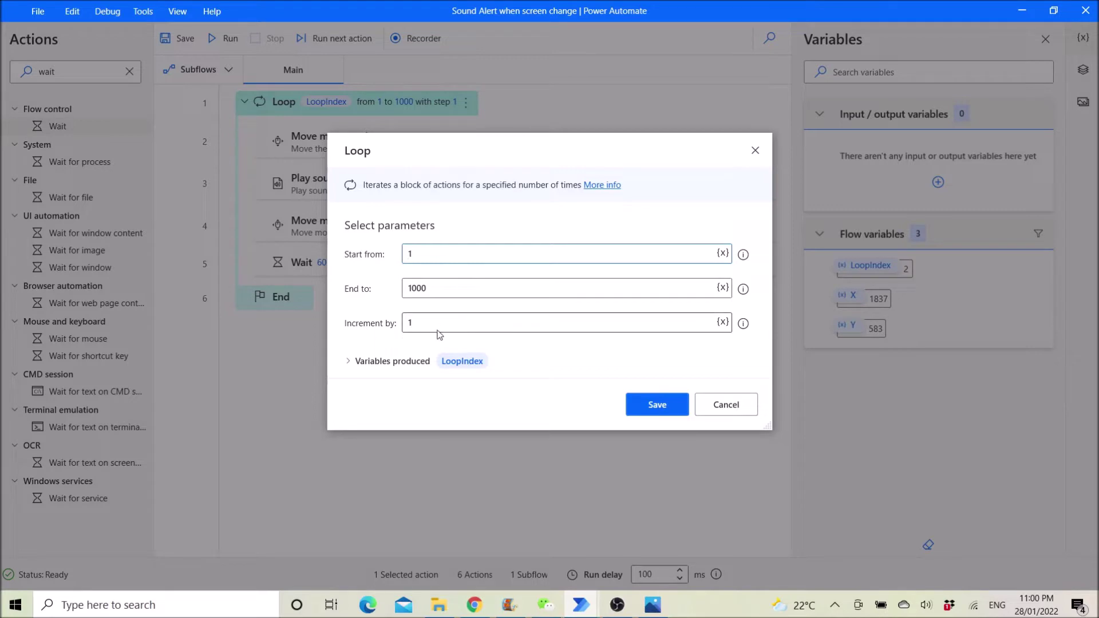
pyautogui.click(725, 407)
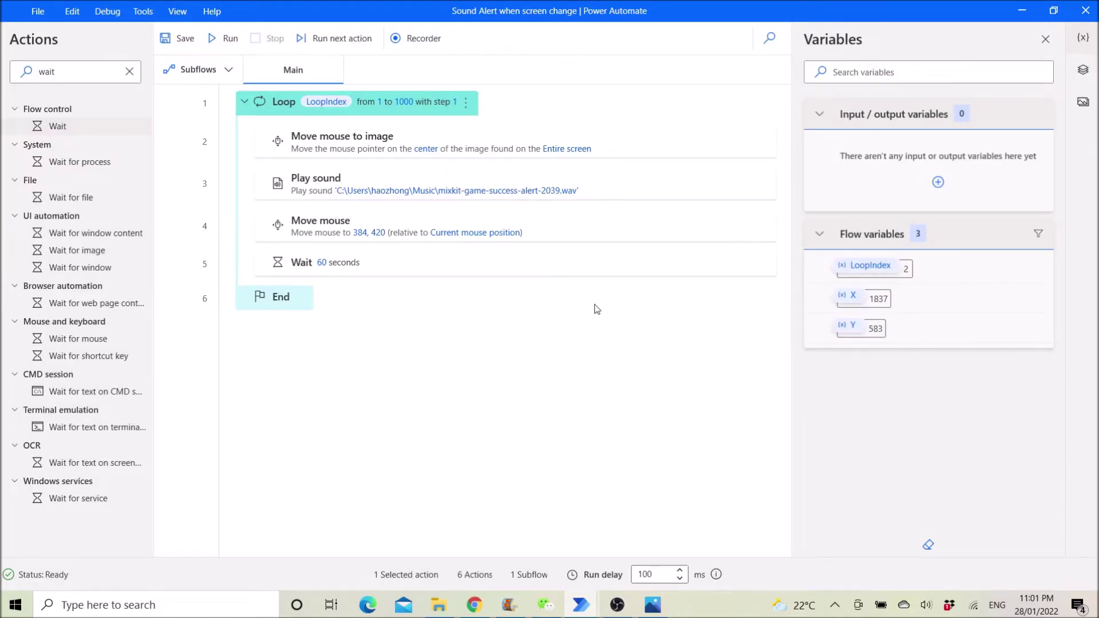
# Capture a thin slice of the newest blue chart bar as Image_3 for Move mouse to image.
pyautogui.doubleClick(626, 151)
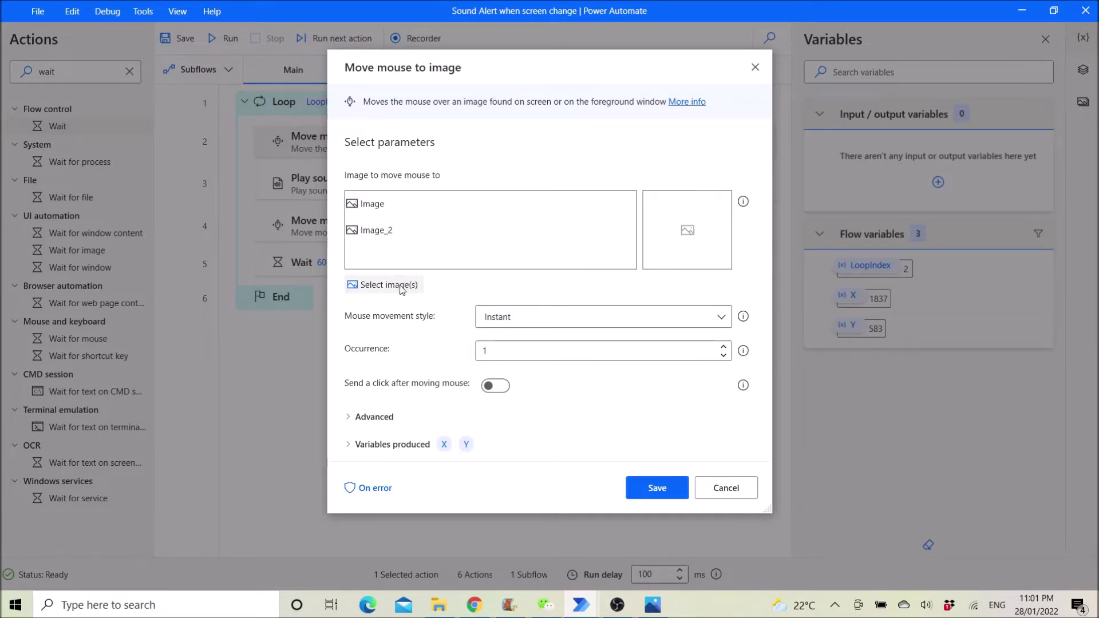
pyautogui.click(390, 285)
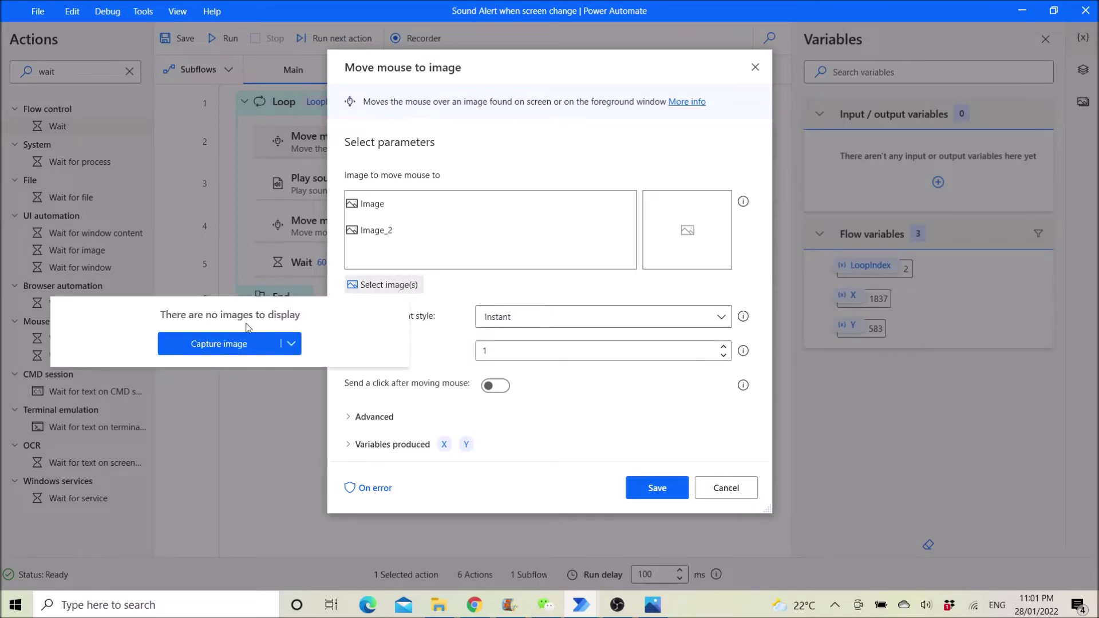
pyautogui.click(203, 345)
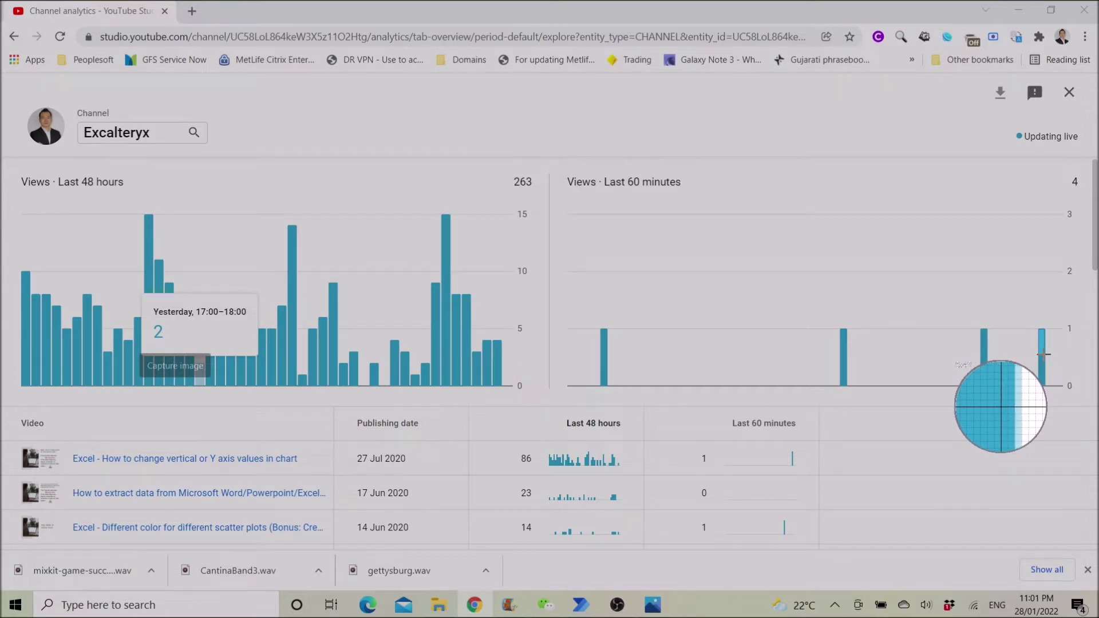
pyautogui.moveTo(1043, 353); pyautogui.dragTo(1031, 342)
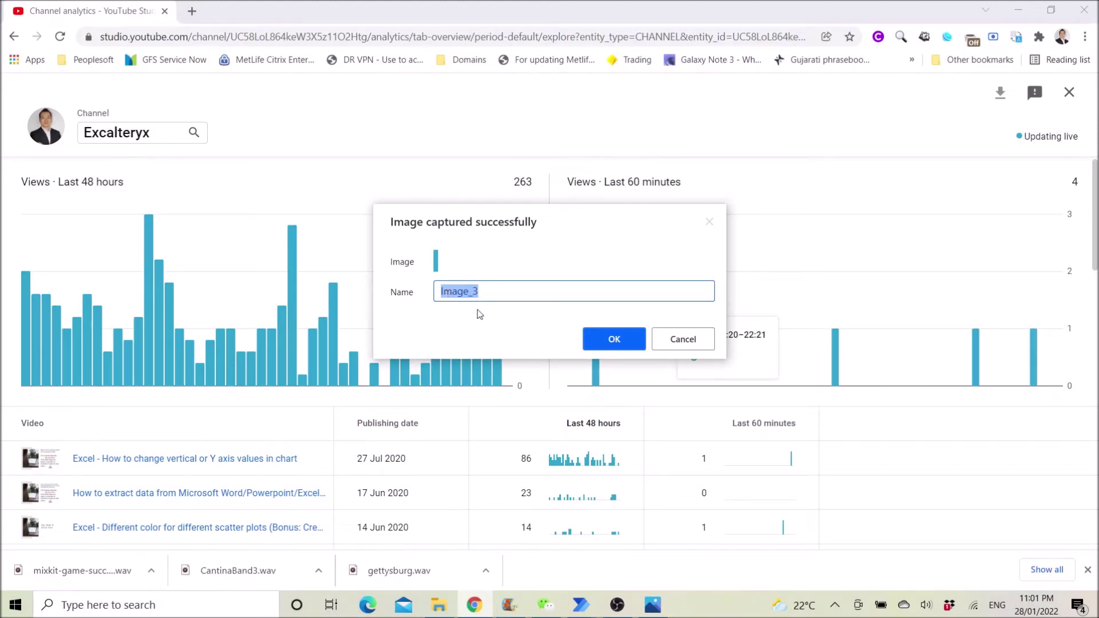
pyautogui.click(621, 348)
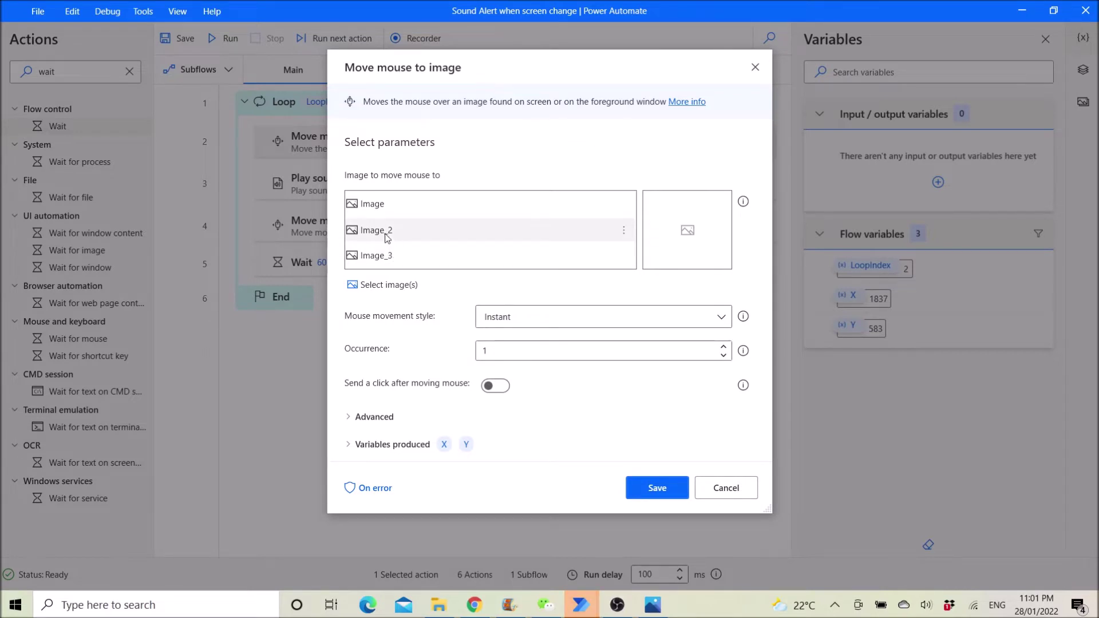
# Compare Image_3 with Image_2, then show the advanced options with the 50000 timeout and subregion fields.
pyautogui.click(385, 257)
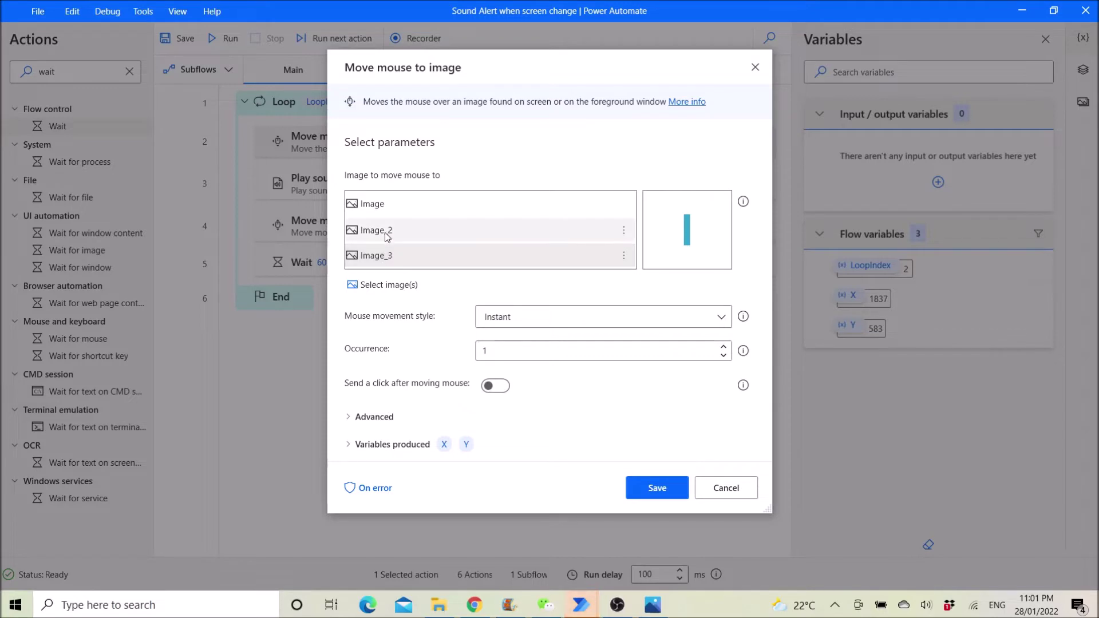
pyautogui.click(386, 236)
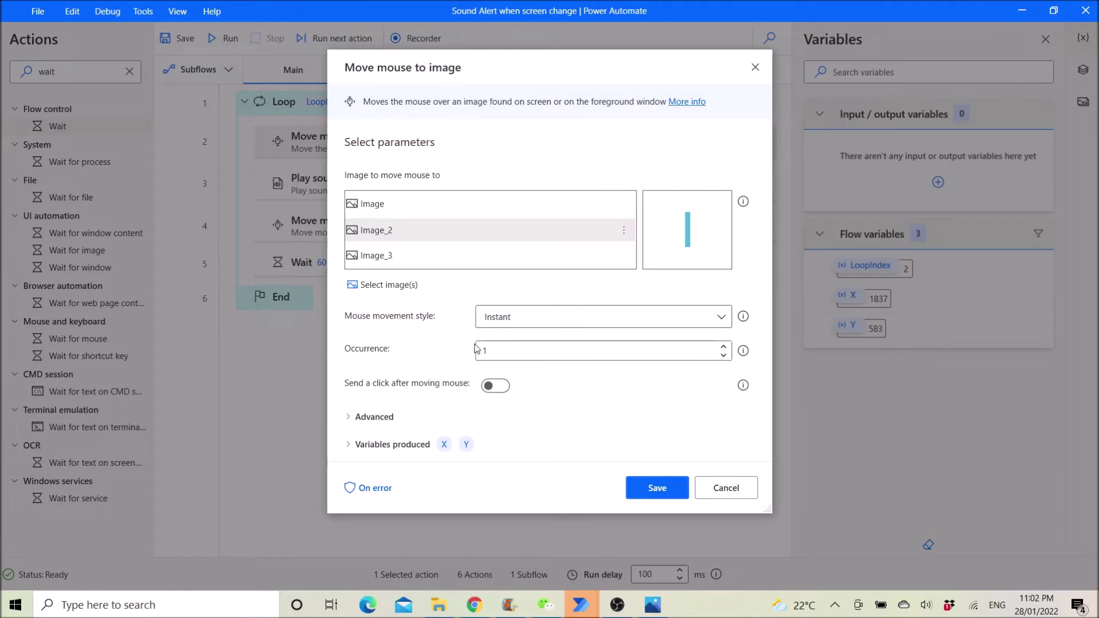
pyautogui.click(350, 419)
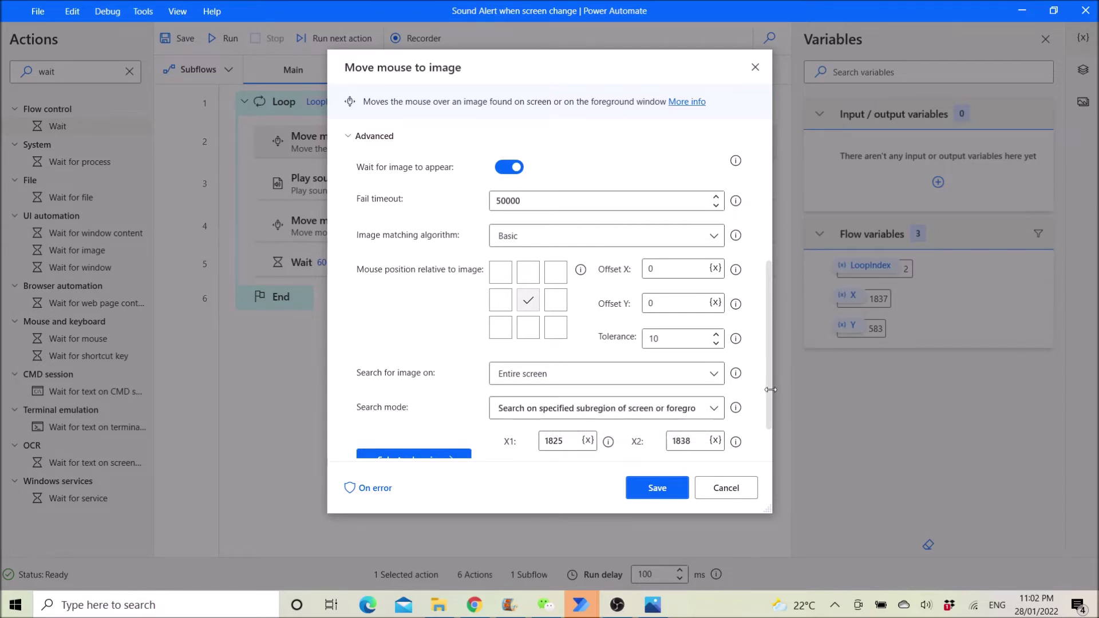
pyautogui.moveTo(770, 391); pyautogui.dragTo(770, 425)
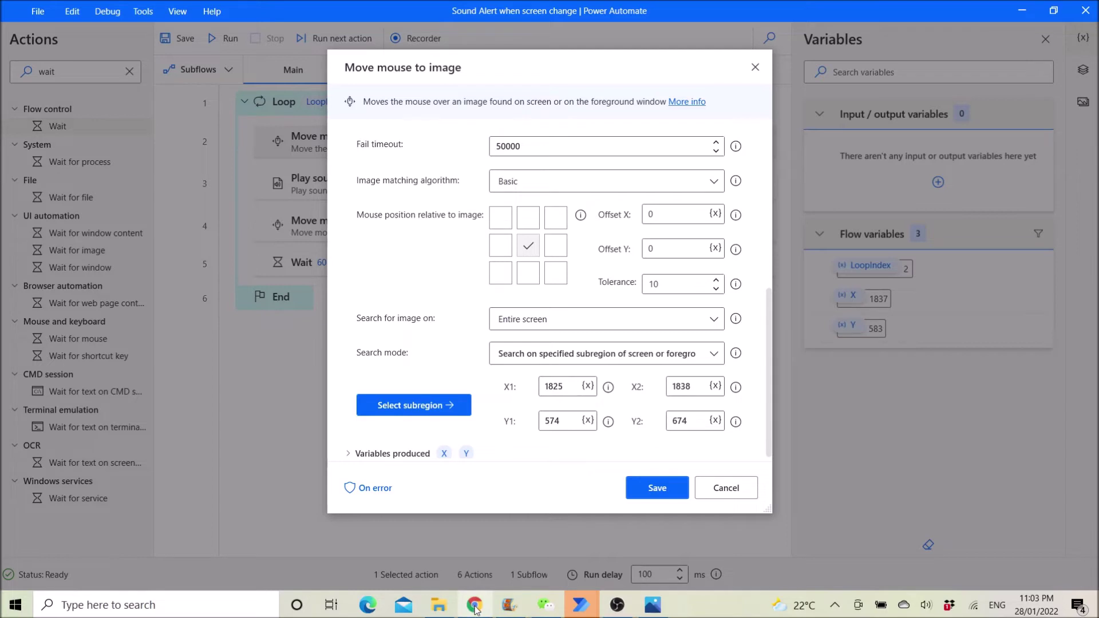
# Glance at the YouTube Studio analytics page, then return to the Sound Alert image settings.
pyautogui.moveTo(476, 608)
pyautogui.click(486, 583)
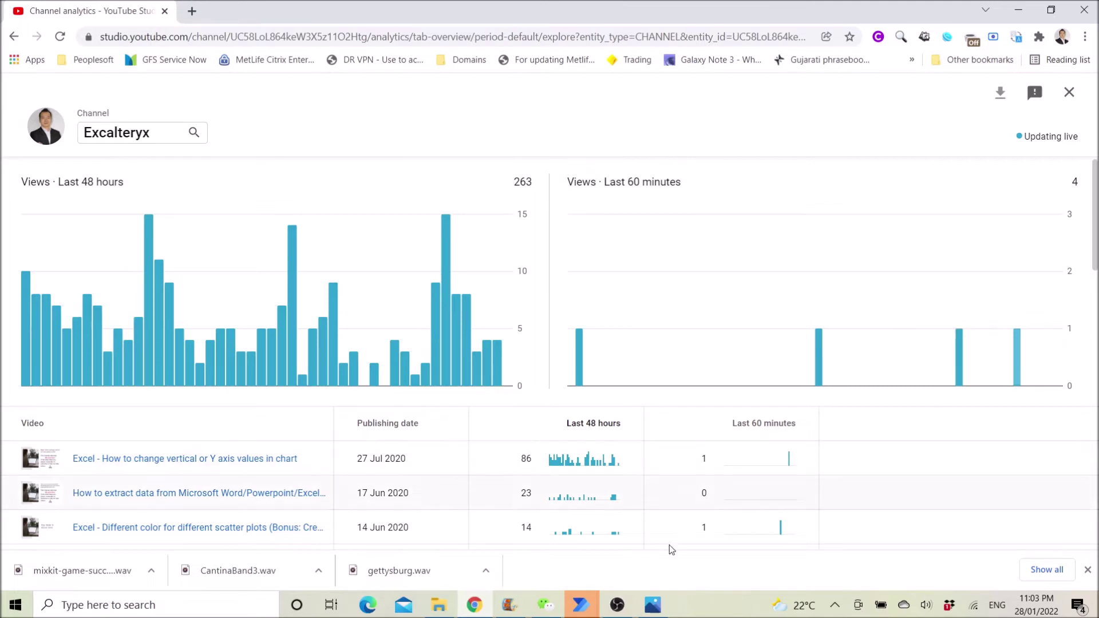
pyautogui.click(591, 612)
pyautogui.click(623, 552)
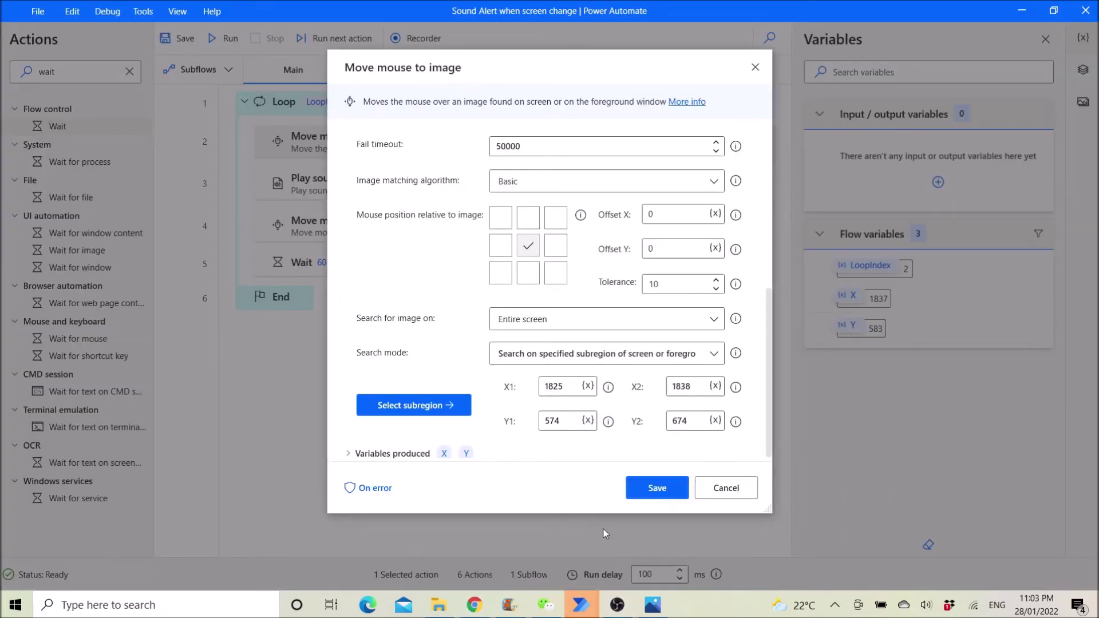
# Reselect the search subregion around the newest bar: X 1822–1855, Y 578–670.
pyautogui.click(437, 409)
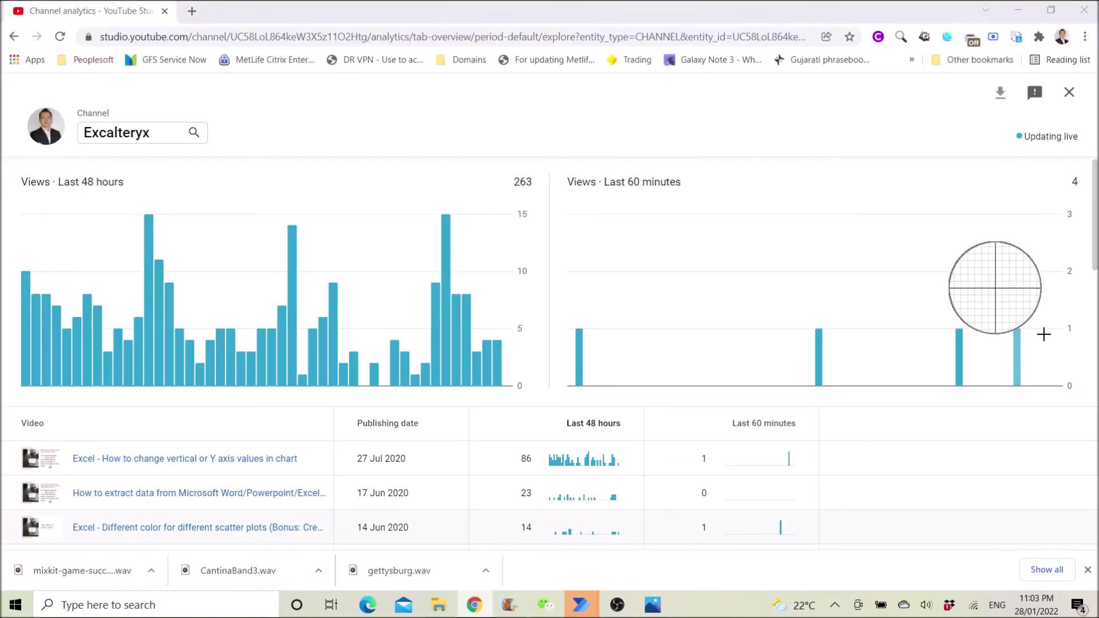
pyautogui.moveTo(1045, 331); pyautogui.dragTo(1063, 386)
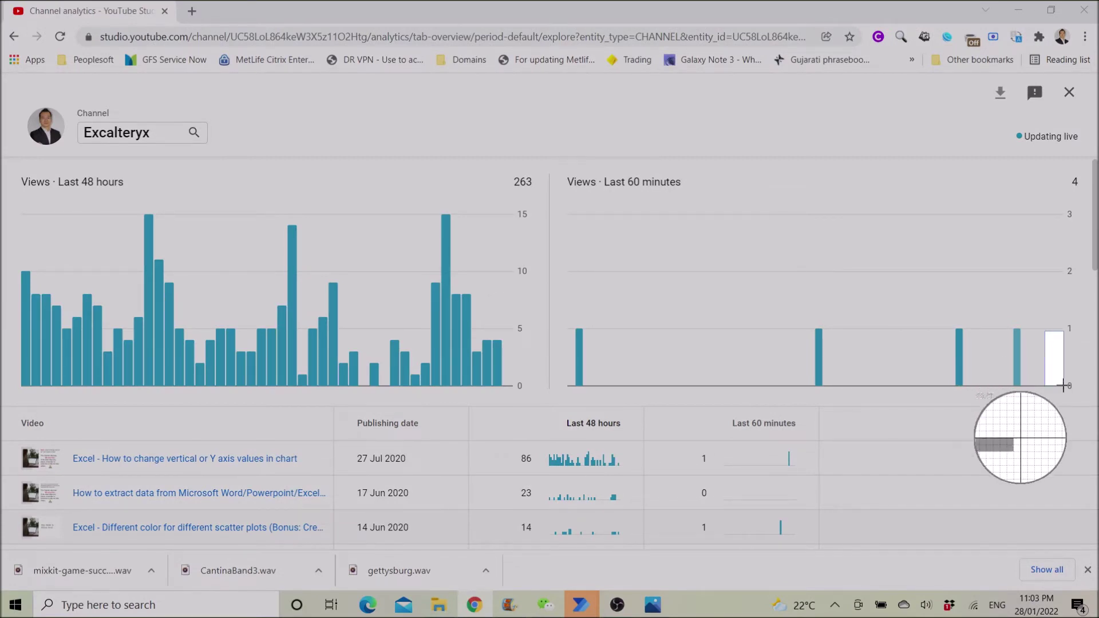
pyautogui.moveTo(1062, 385); pyautogui.dragTo(1063, 384)
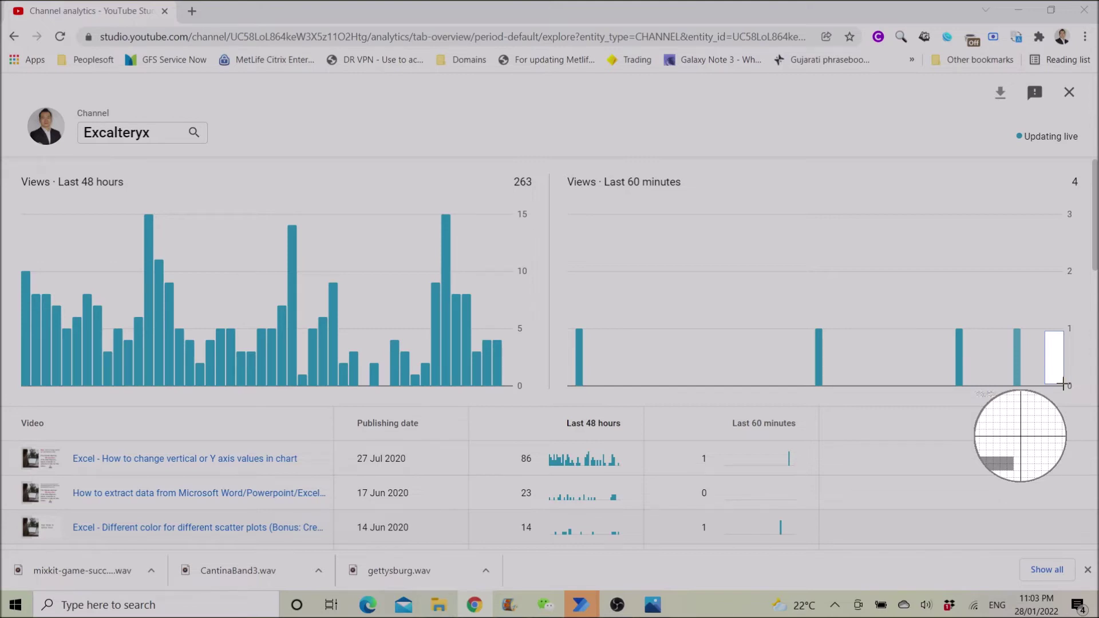
pyautogui.moveTo(1063, 384); pyautogui.dragTo(1062, 384)
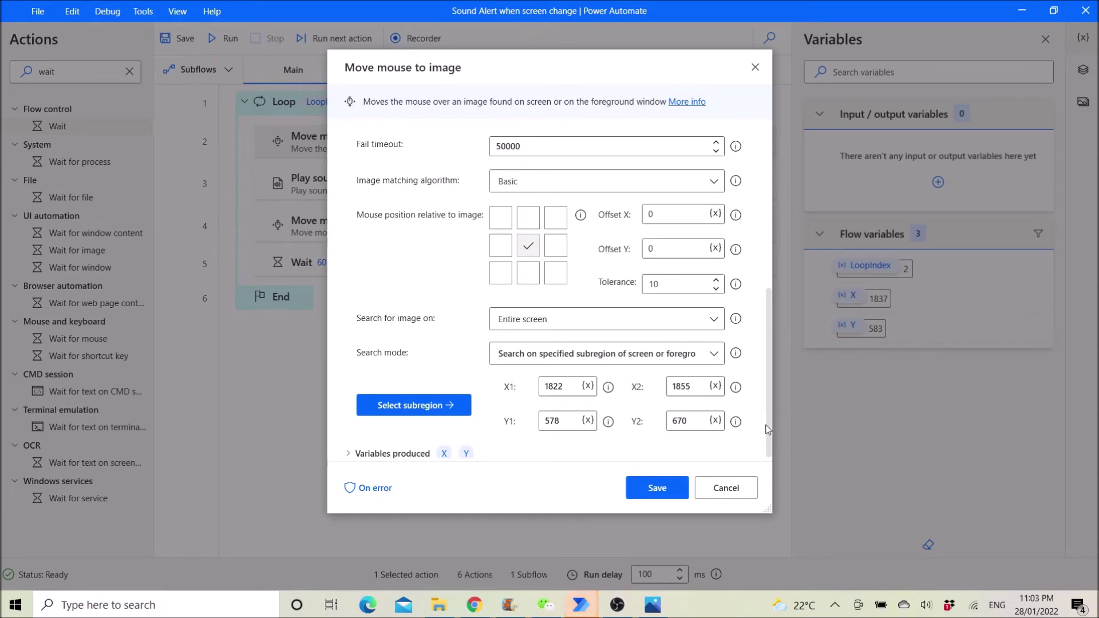
# Discard the image step edits and verify Play sound uses mixkit-game-success-alert-2039.wav.
pyautogui.click(726, 488)
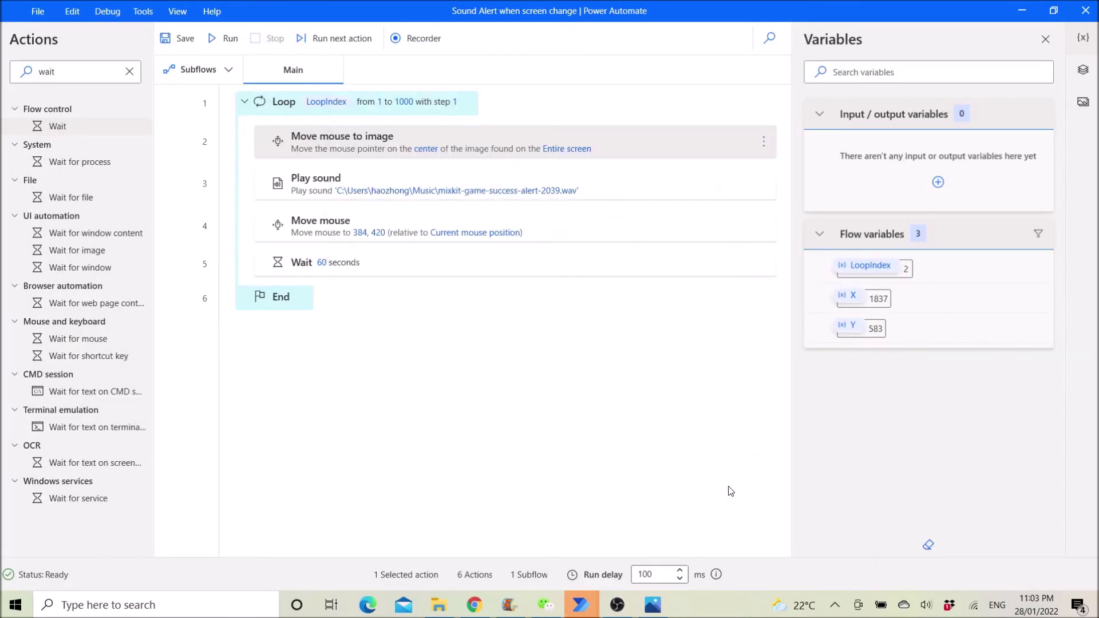
pyautogui.click(630, 195)
pyautogui.doubleClick(630, 196)
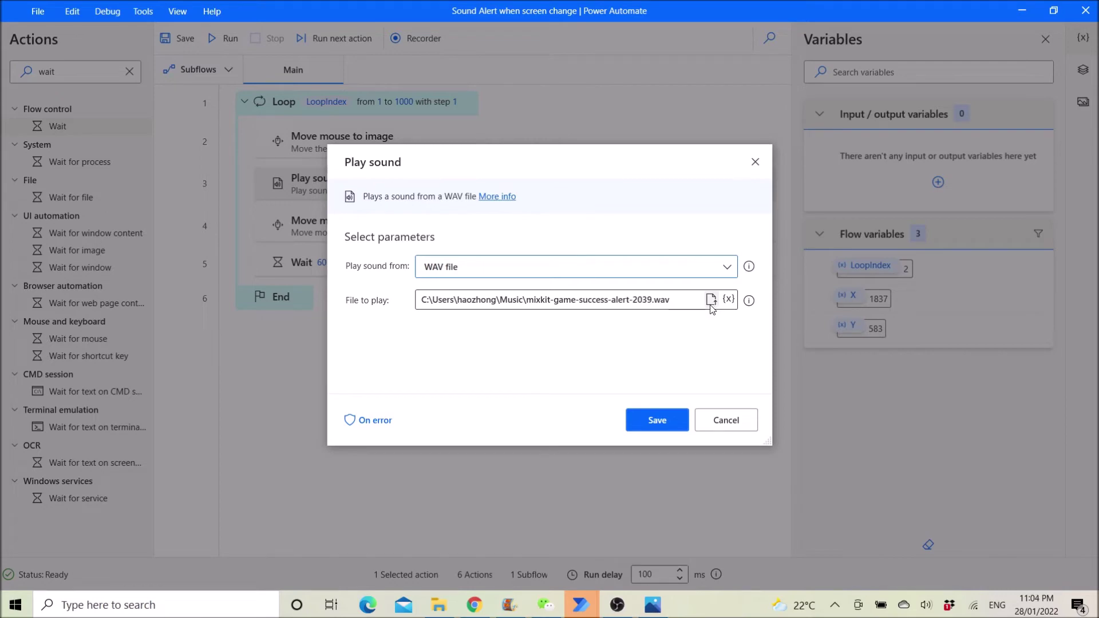
pyautogui.click(713, 424)
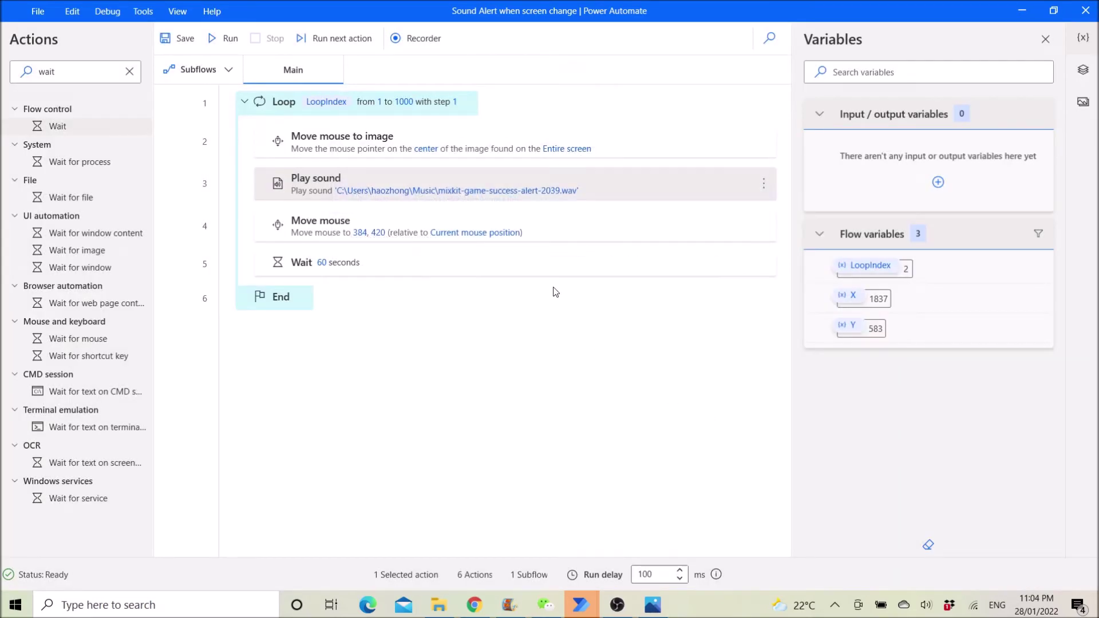
pyautogui.doubleClick(575, 237)
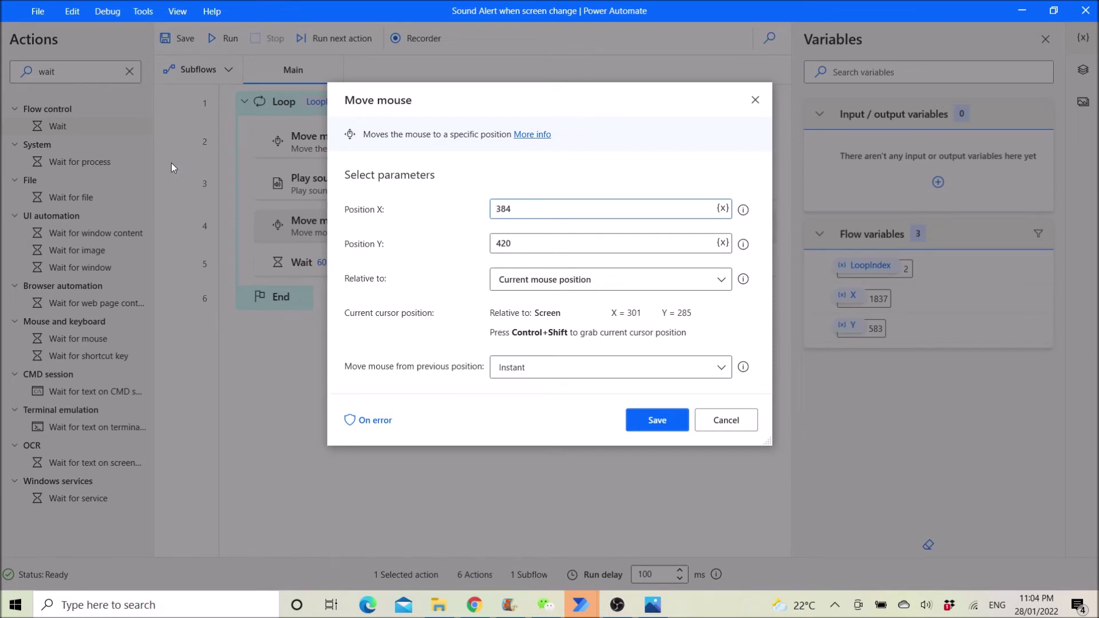
pyautogui.hotkey('ctrl', 'shift')
pyautogui.click(732, 427)
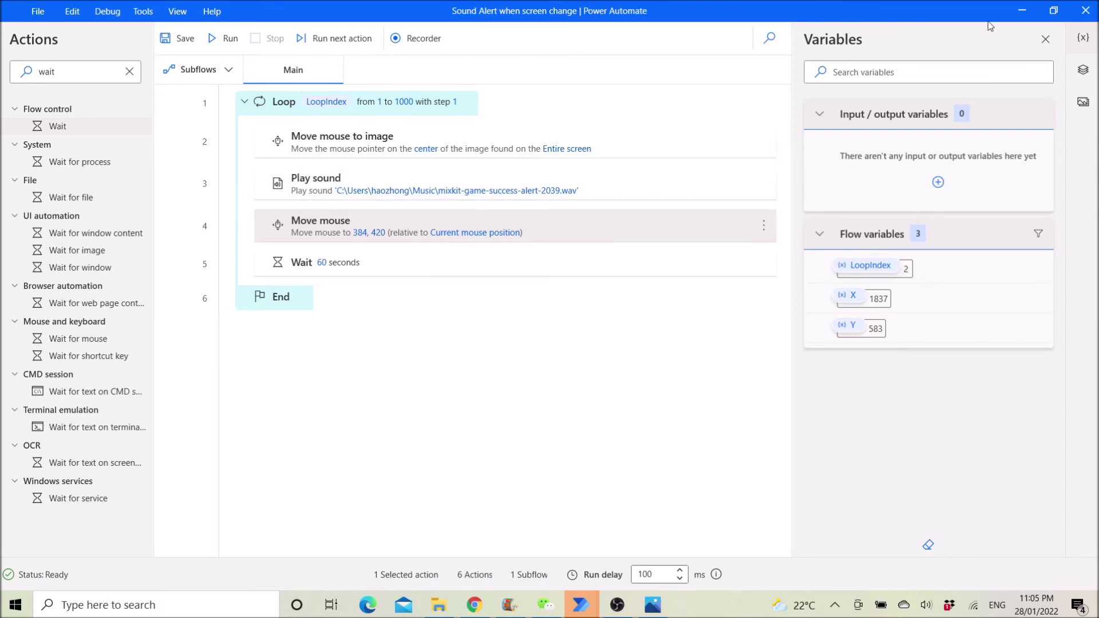
# Close the editor without saving, run 'Sound Alert when screen change' from the console, and minimize it.
pyautogui.click(1083, 11)
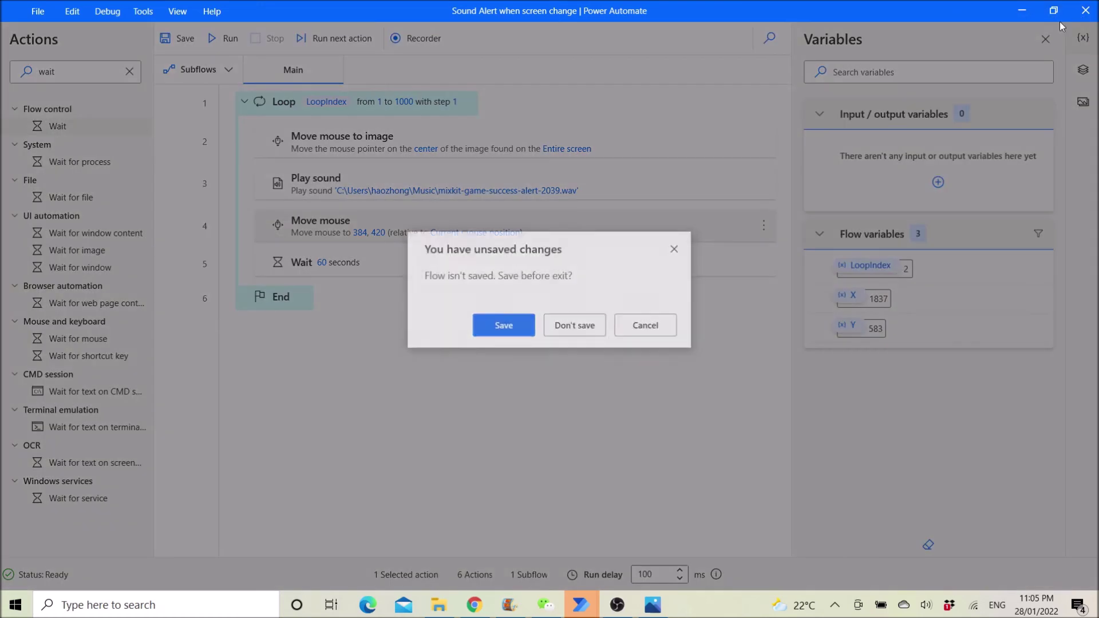
pyautogui.click(564, 327)
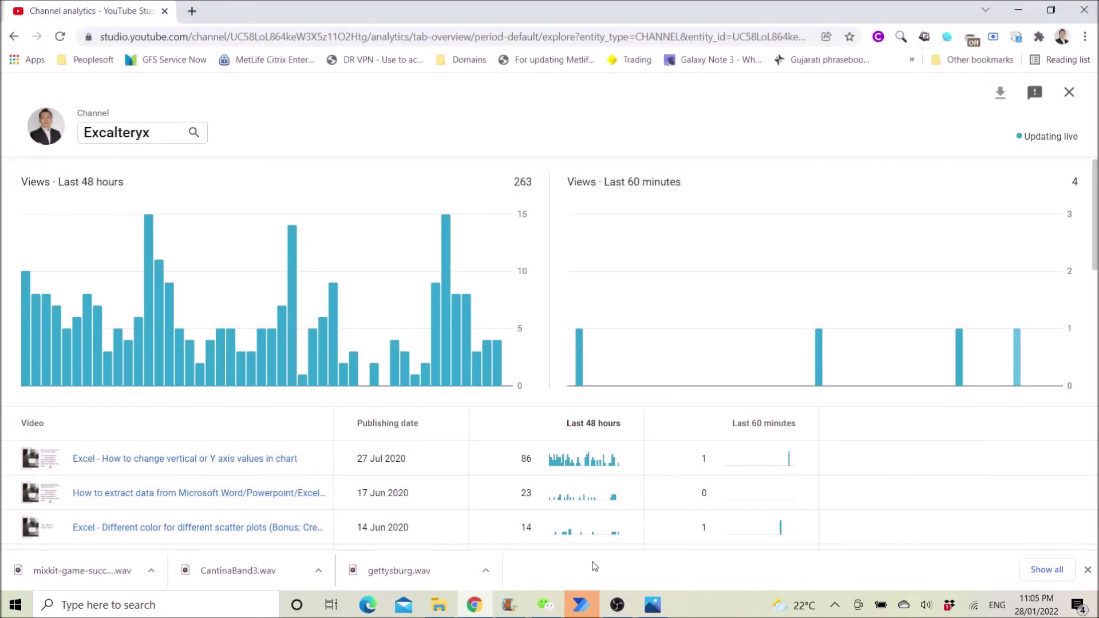
pyautogui.click(581, 605)
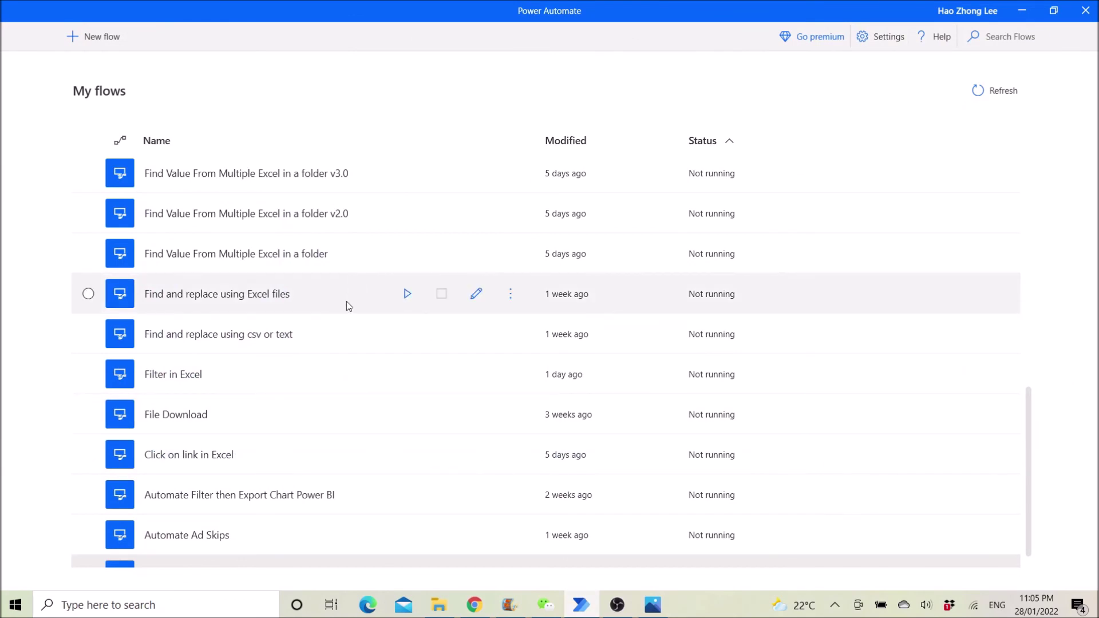
pyautogui.scroll(-1, 319, 407)
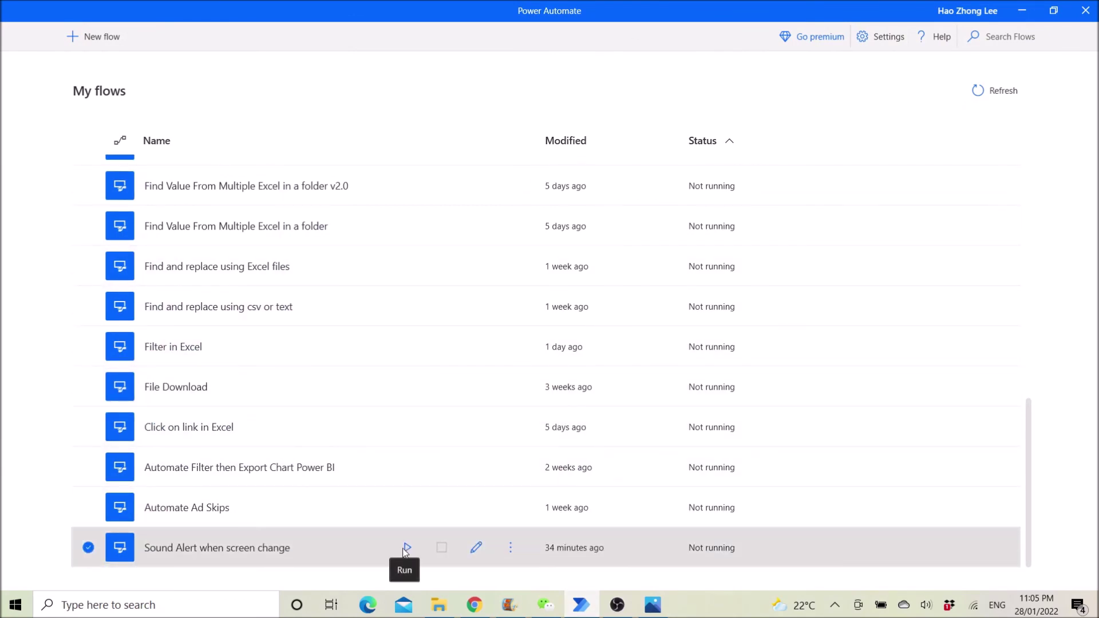
pyautogui.click(406, 549)
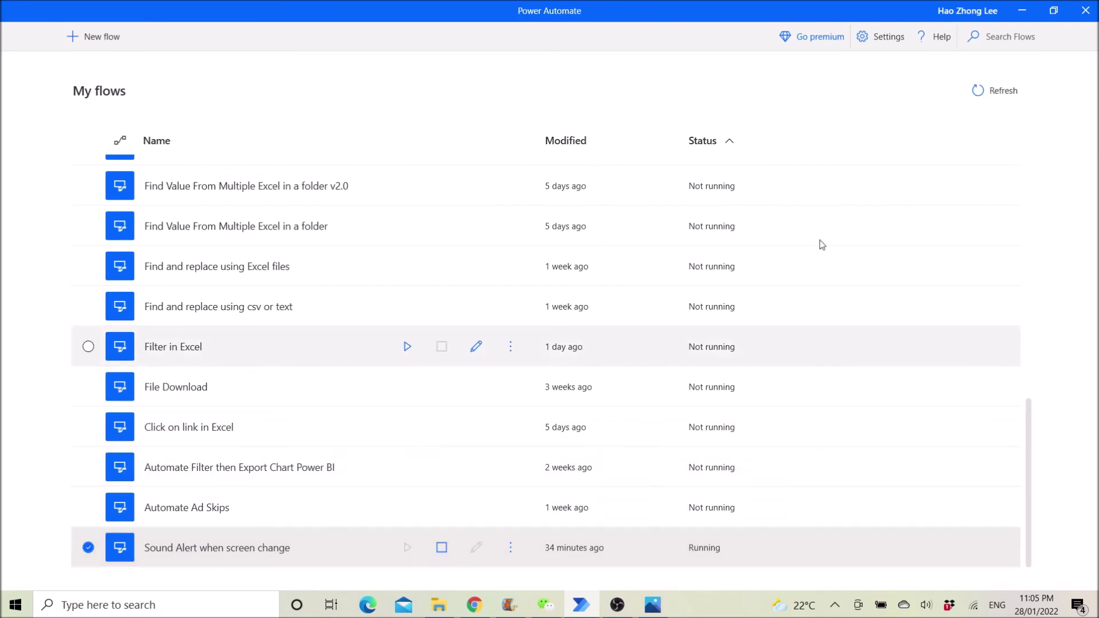
pyautogui.click(1021, 10)
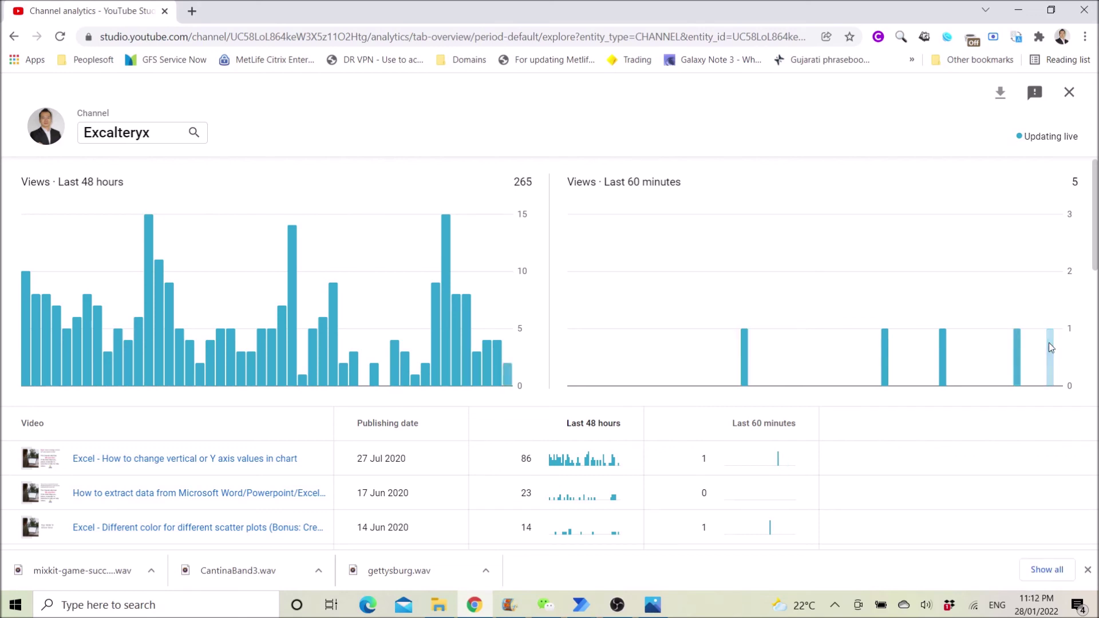
pyautogui.moveTo(1051, 349)
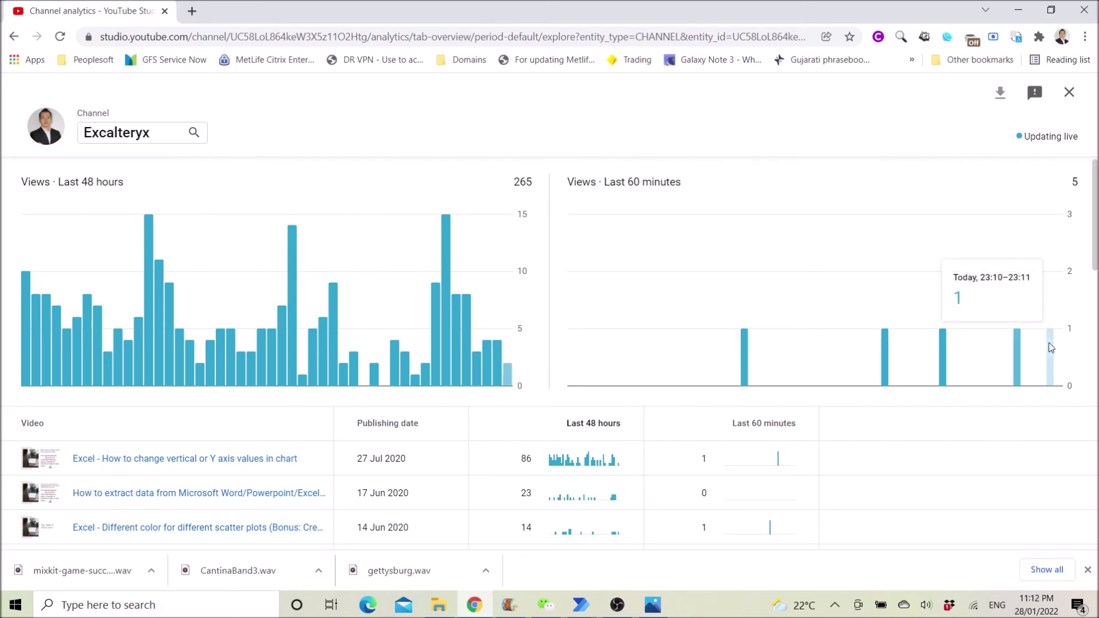